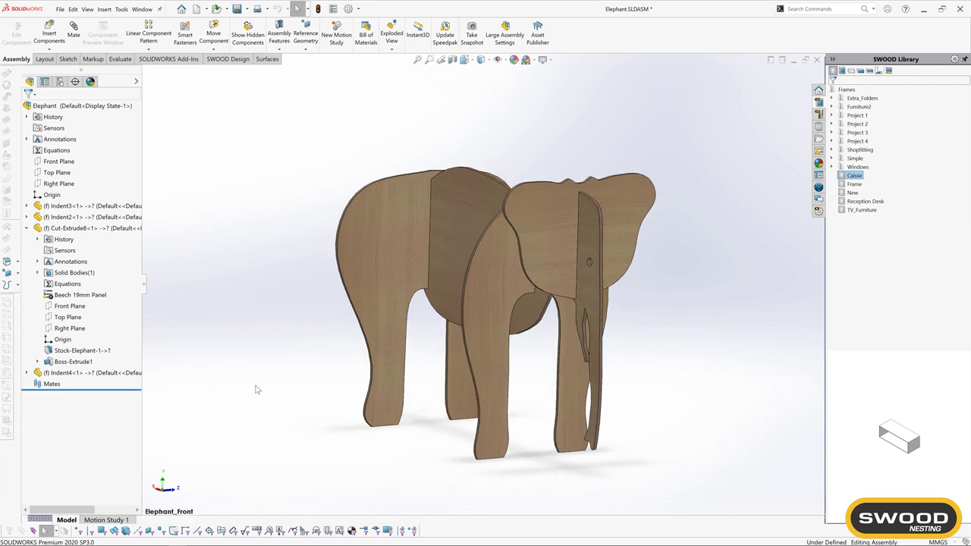
Start a SWOOD nesting project with Elephant.SLDASM added as the nesting source
click(121, 10)
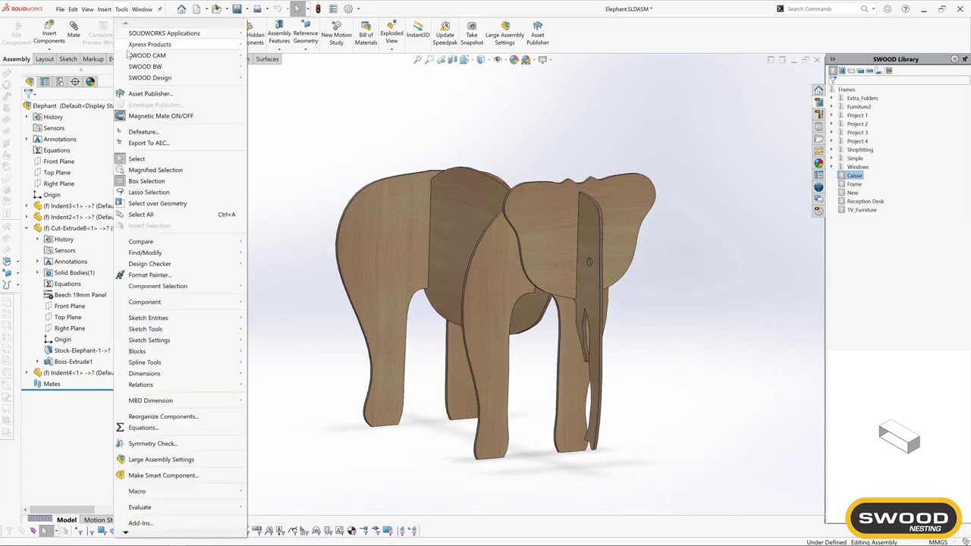
mouse_move(147, 56)
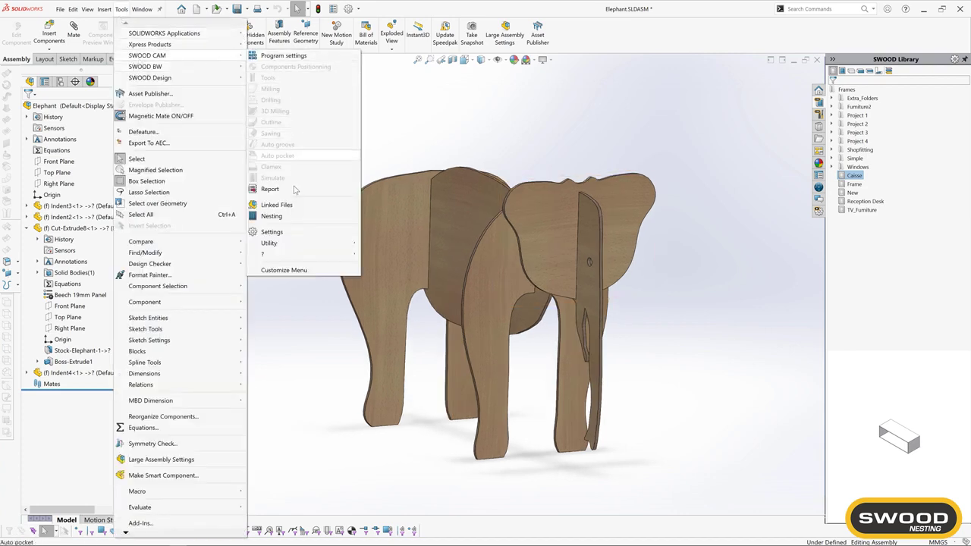
click(286, 219)
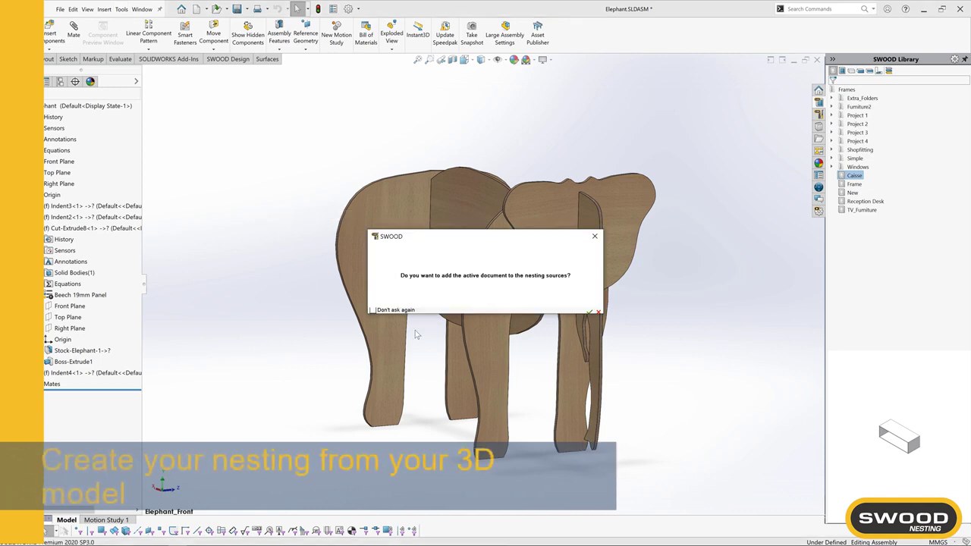
click(589, 312)
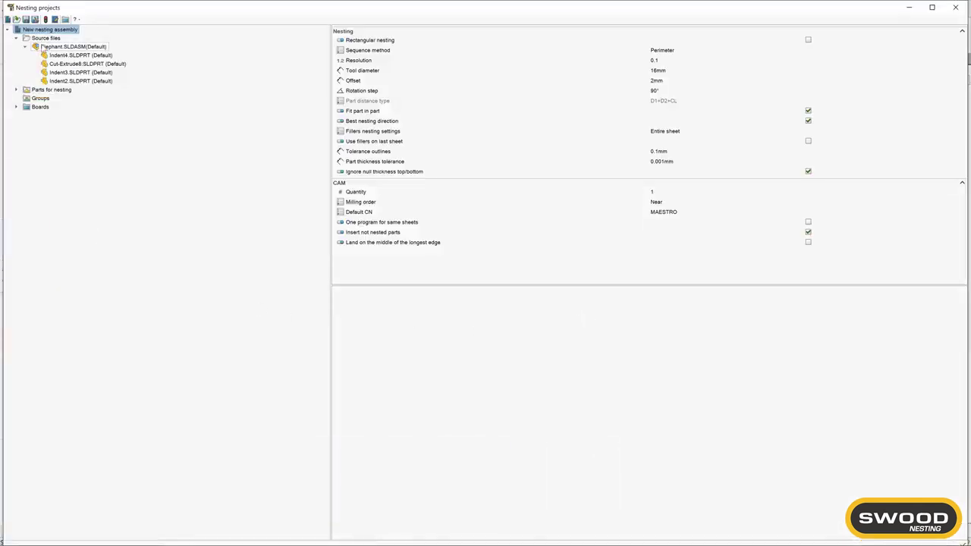
In Source files, set the Elephant assembly's quantity to 8
click(43, 47)
click(45, 38)
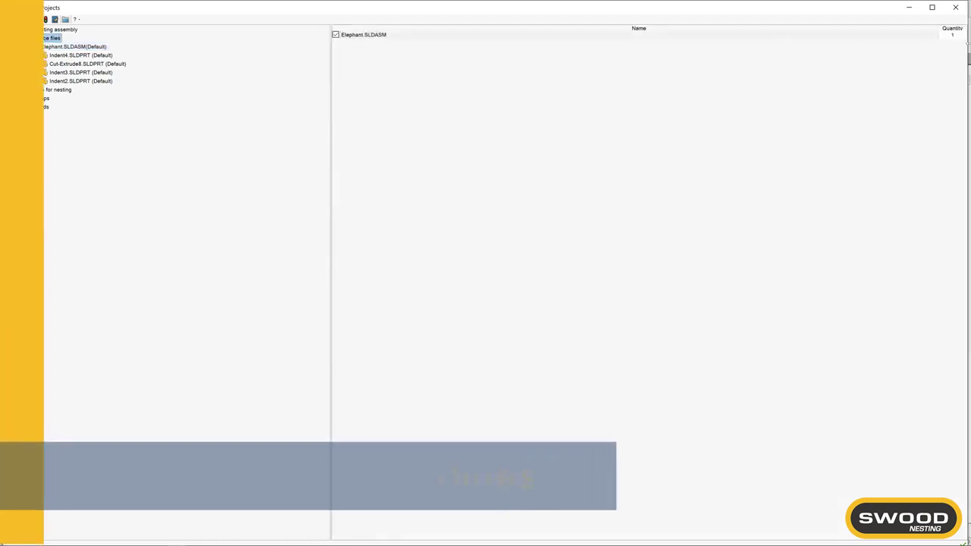
click(949, 34)
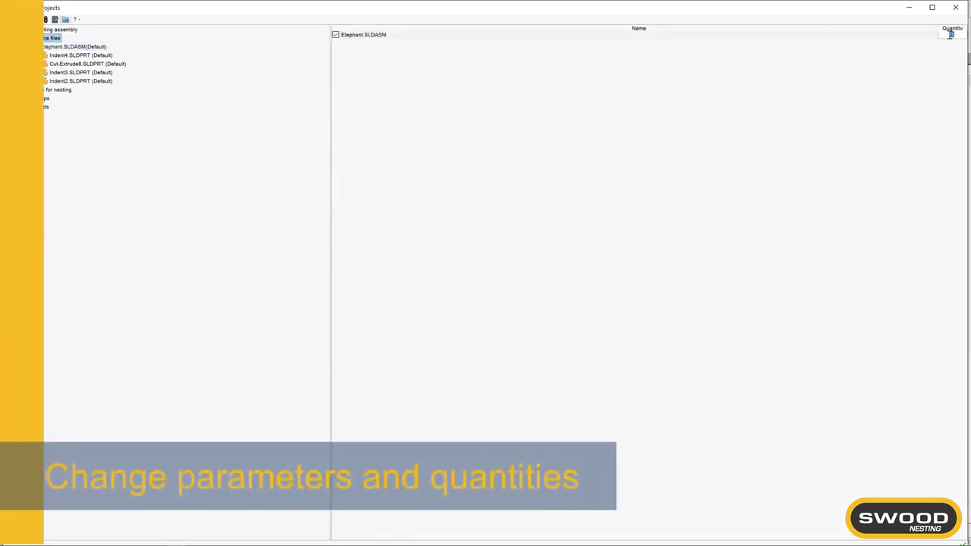
text(8)
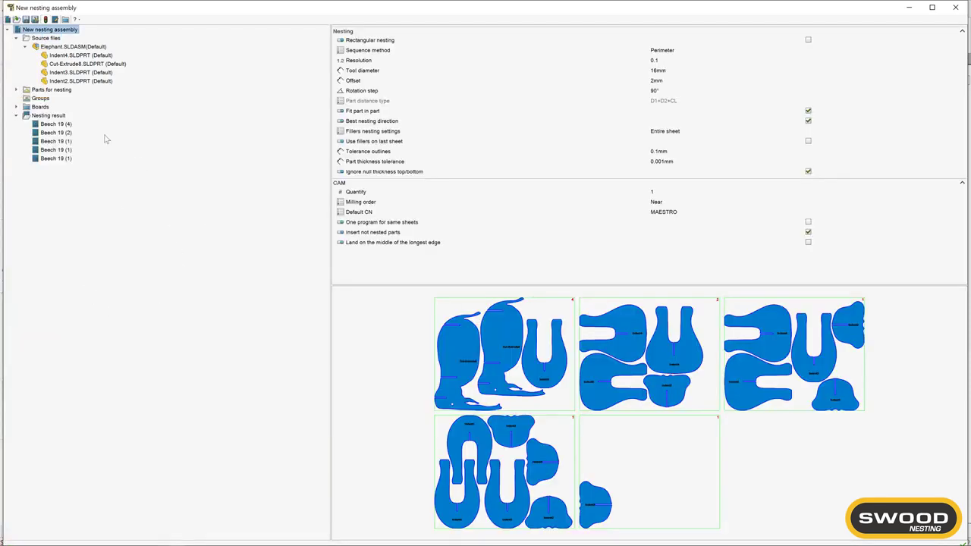
Preview each of the five nested Beech 19 sheet layouts in turn
click(56, 124)
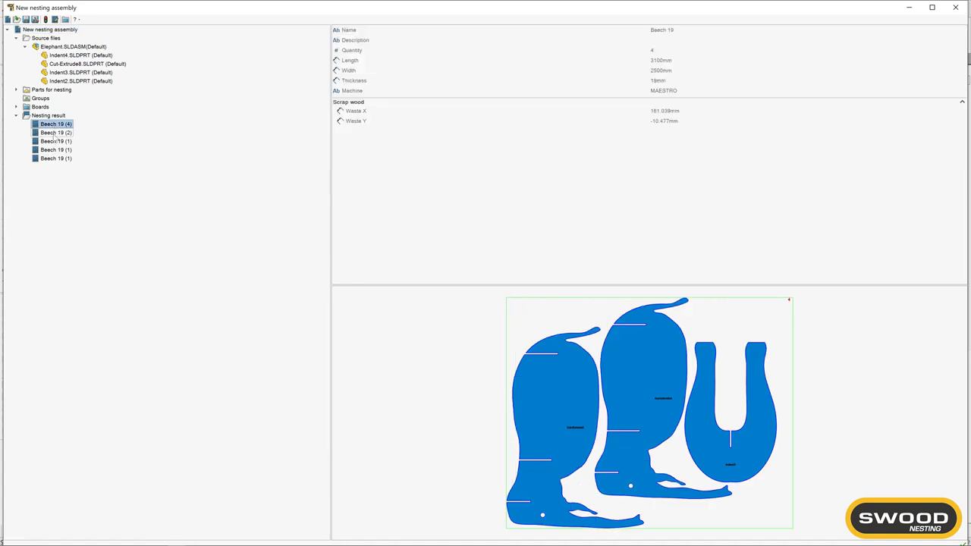
click(54, 133)
click(54, 142)
click(56, 150)
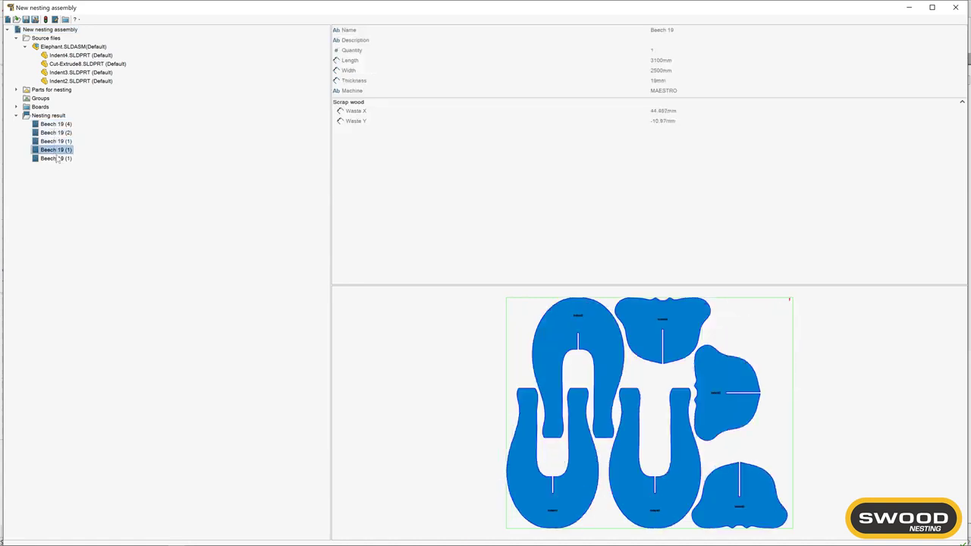
click(56, 158)
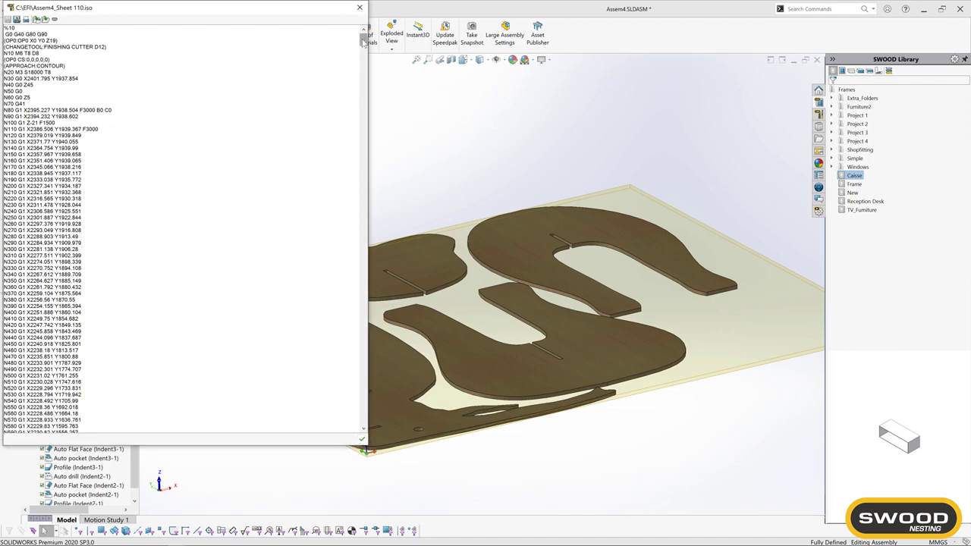
Close the G-code listing and run the material removal simulation for Sheet 1
drag(362, 41, 319, 351)
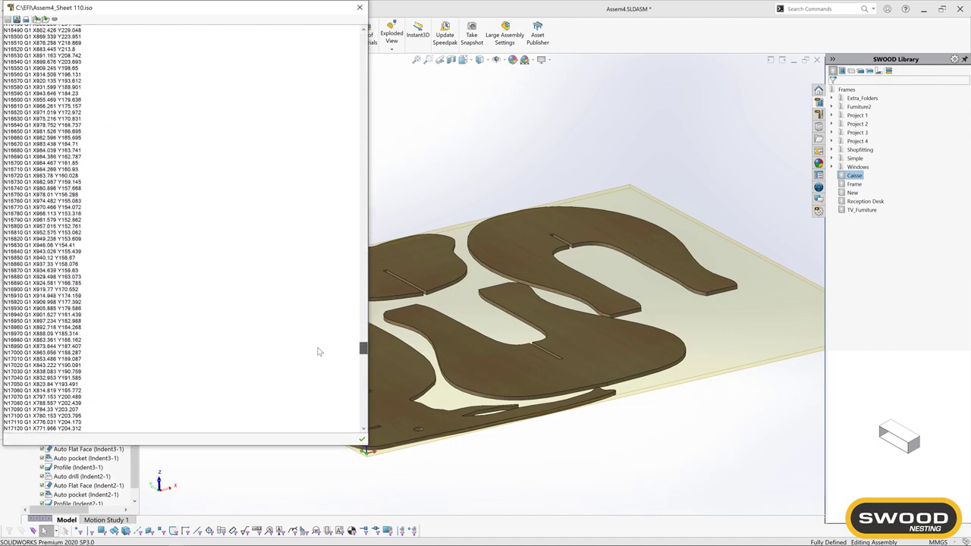
click(359, 8)
right_click(57, 103)
click(90, 137)
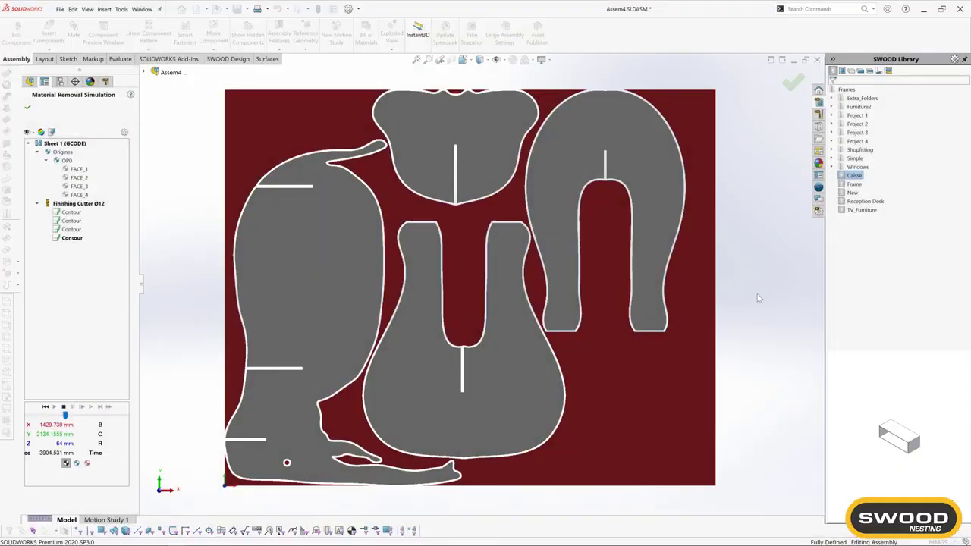
Toggle the scrap board's visibility off, on and off again in the simulation
click(28, 133)
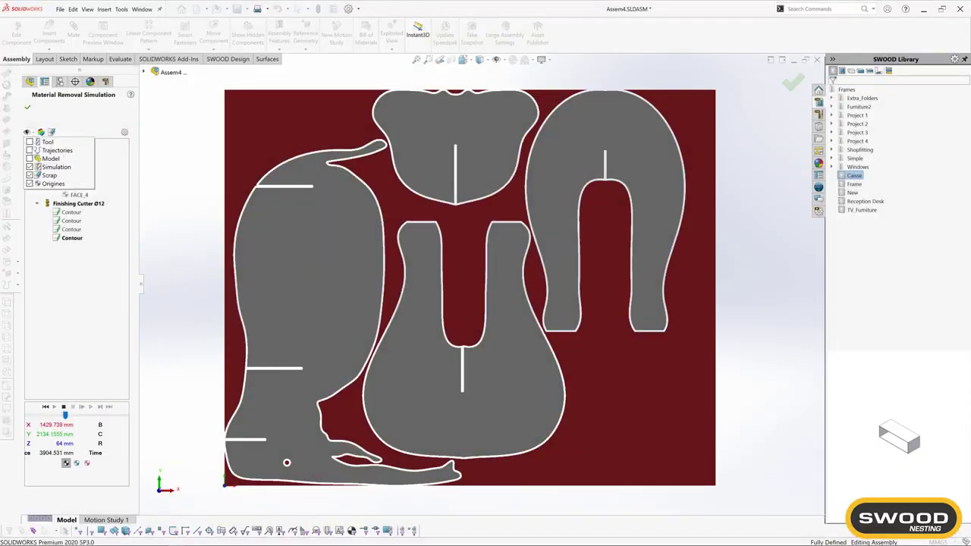
click(29, 175)
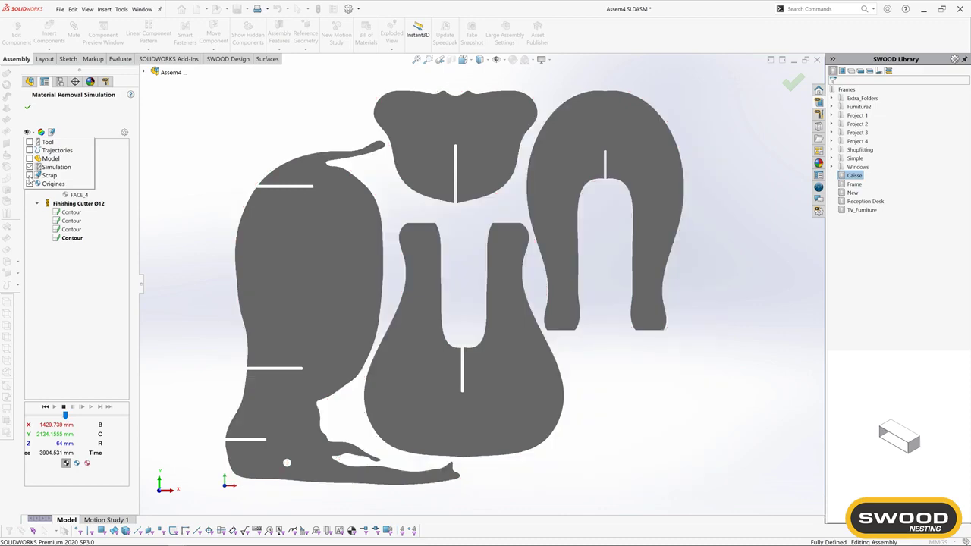
click(30, 175)
click(29, 175)
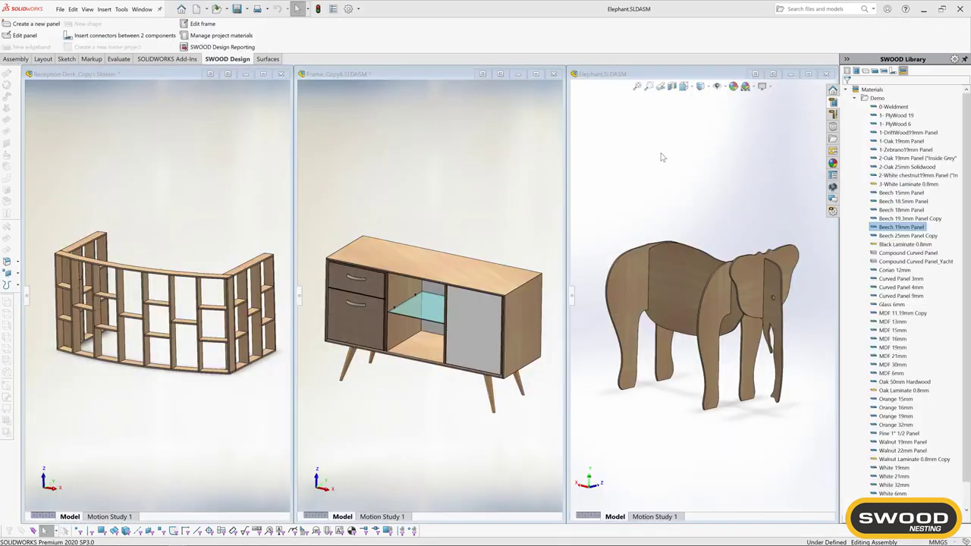
Add the active Elephant assembly to a new nesting with Frame_Copy6 and Reception Desk_Copy1
click(661, 157)
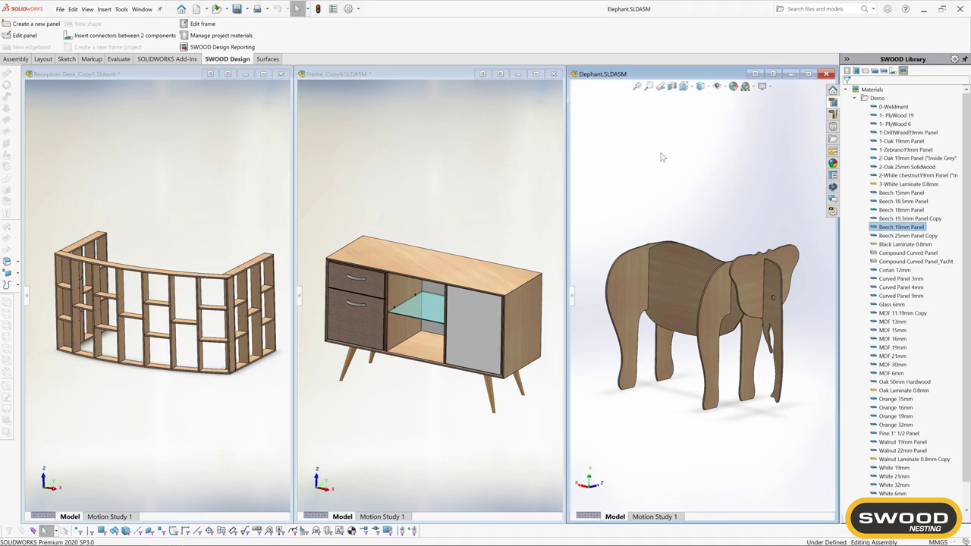
click(123, 10)
mouse_move(147, 56)
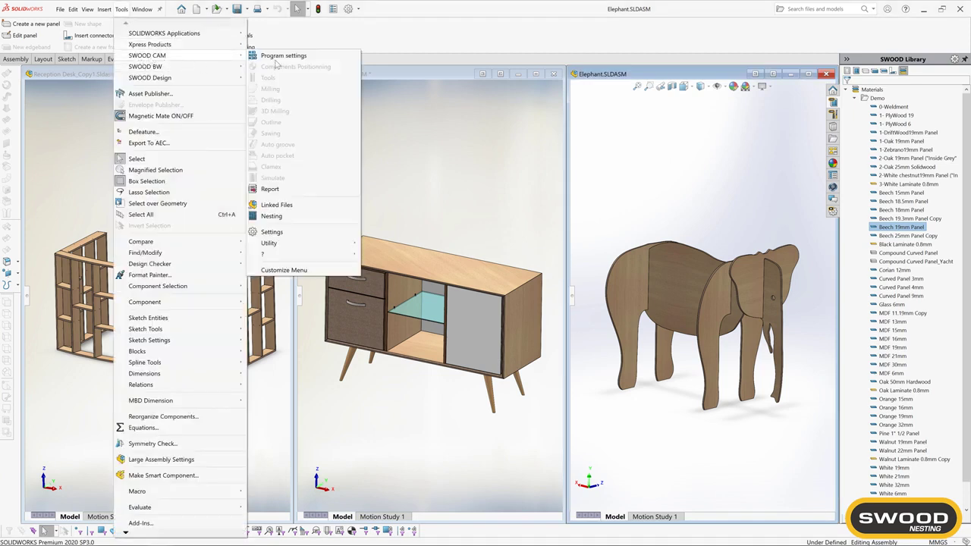
click(272, 216)
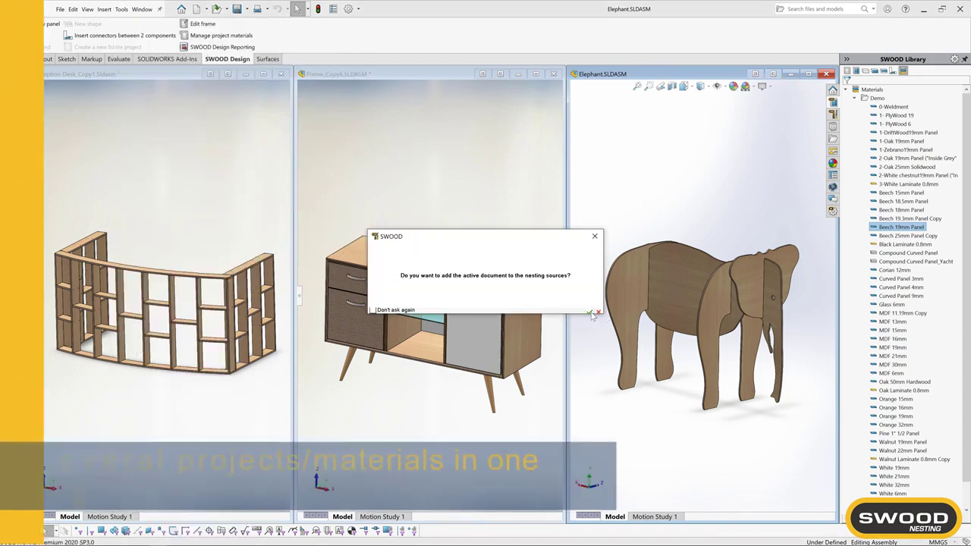
click(590, 313)
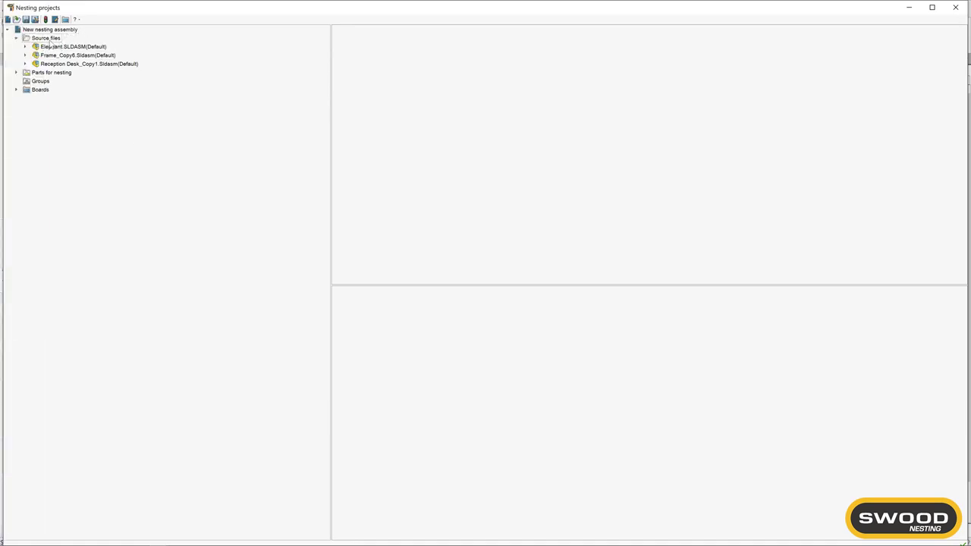
Check the three assemblies' quantities (3, 2, 3) and compute the nesting
click(48, 41)
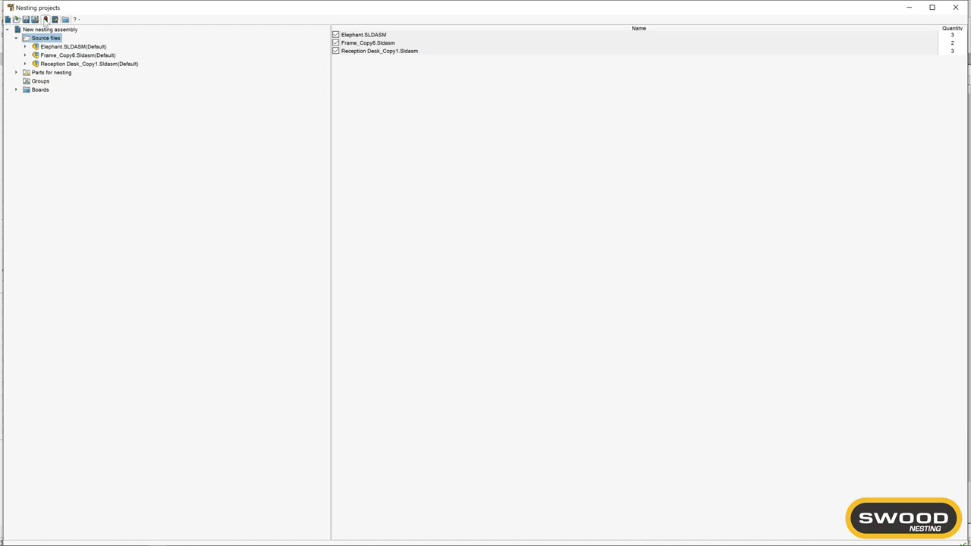
click(45, 21)
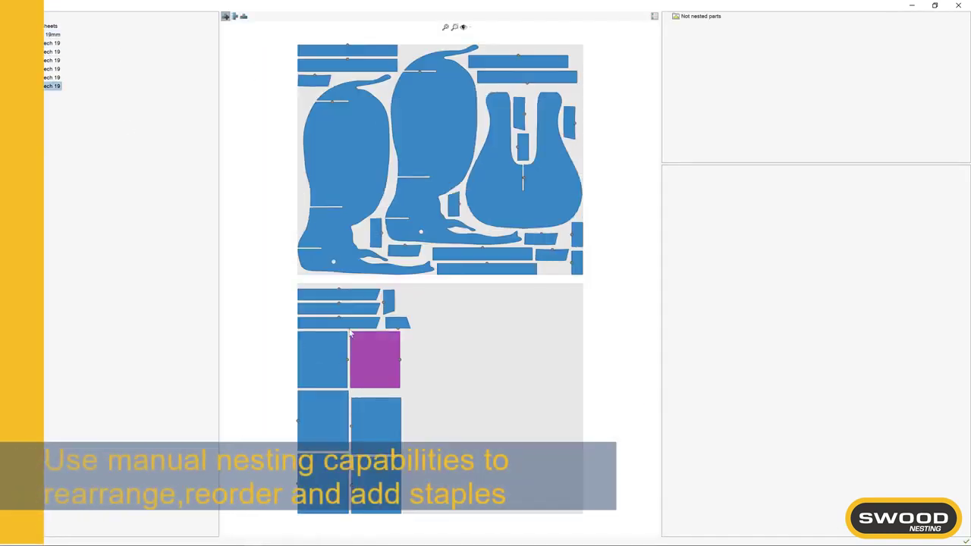
Move the elephant part onto the lower beech sheet and renumber that sheet's parts 1 to 15
drag(349, 334, 425, 394)
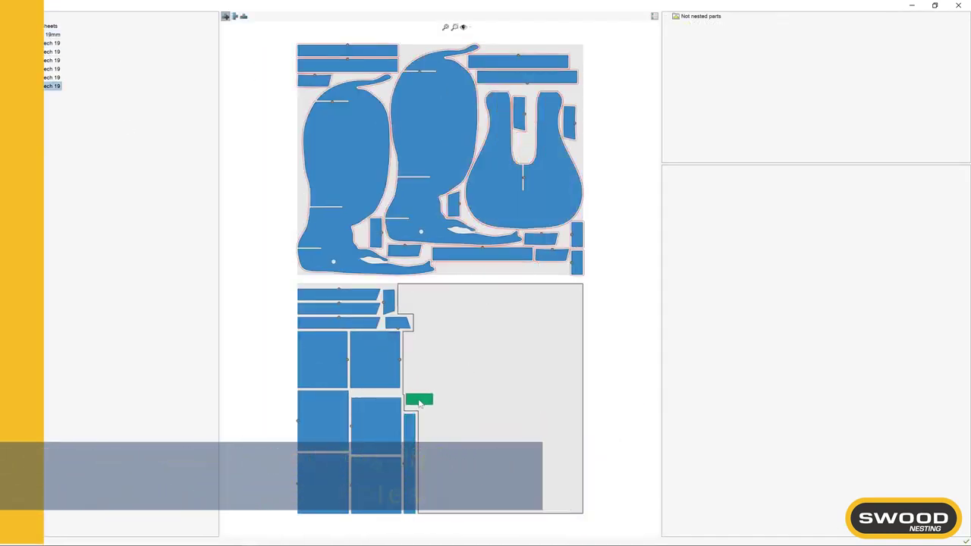
drag(437, 377, 483, 392)
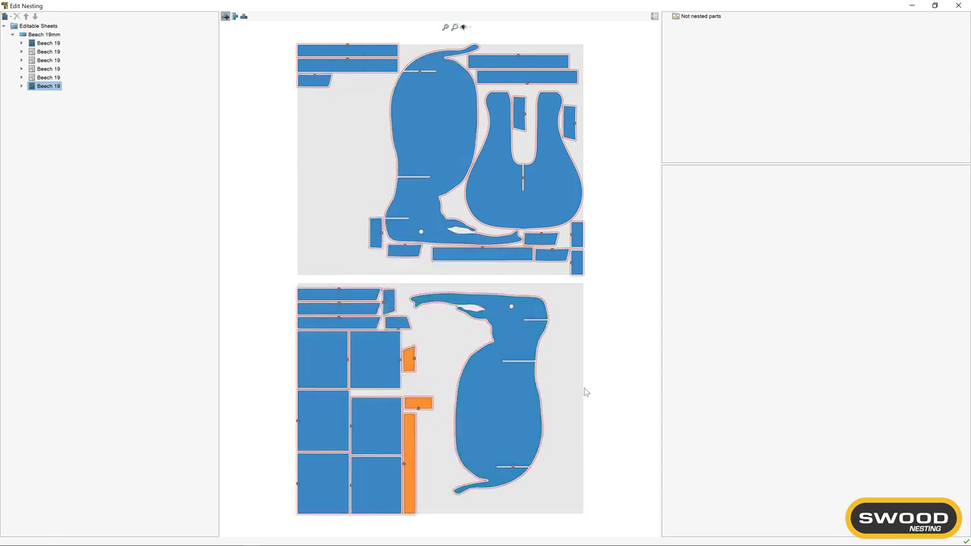
double_click(48, 86)
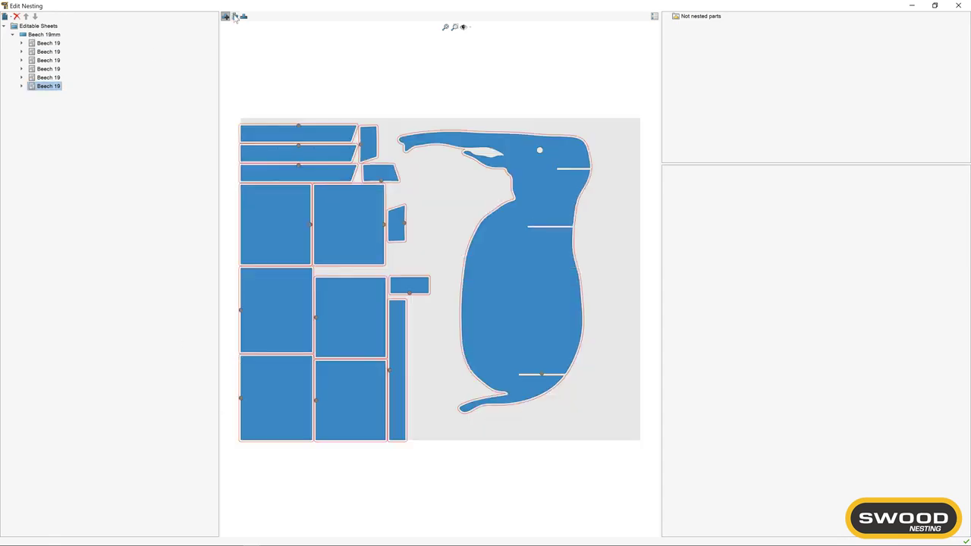
click(350, 231)
click(395, 226)
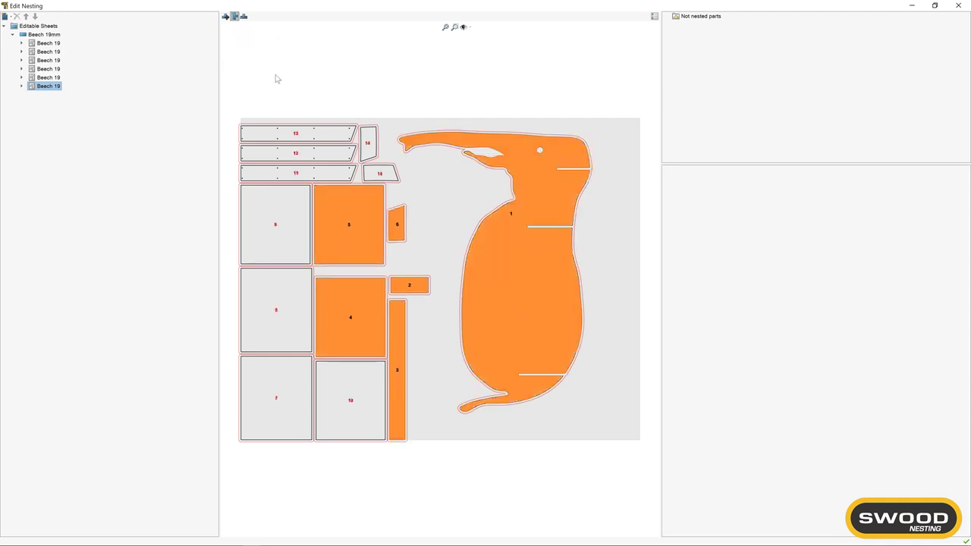
click(244, 16)
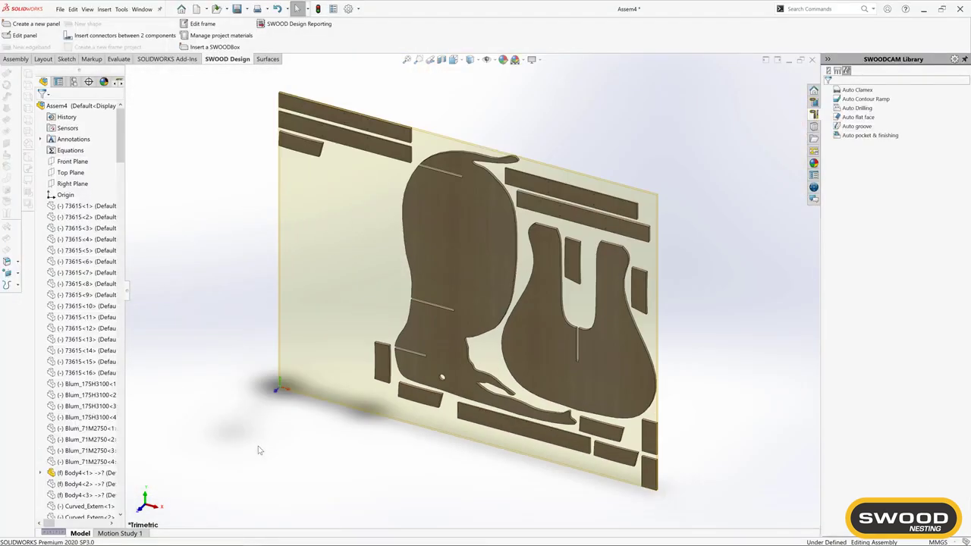
Apply Auto Contour Ramp machining from the SWOODCAM Library to Sheet 6's board
drag(129, 302, 174, 298)
click(119, 81)
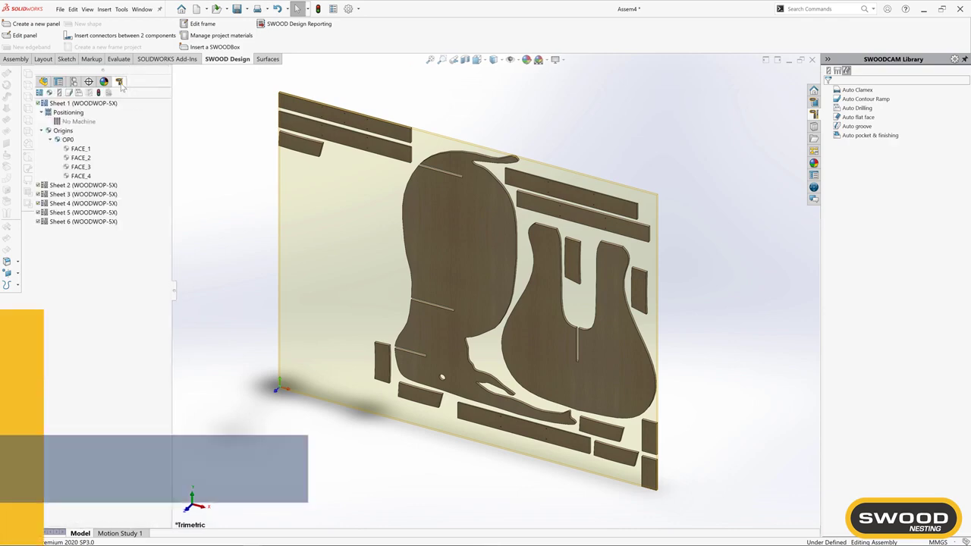
click(55, 221)
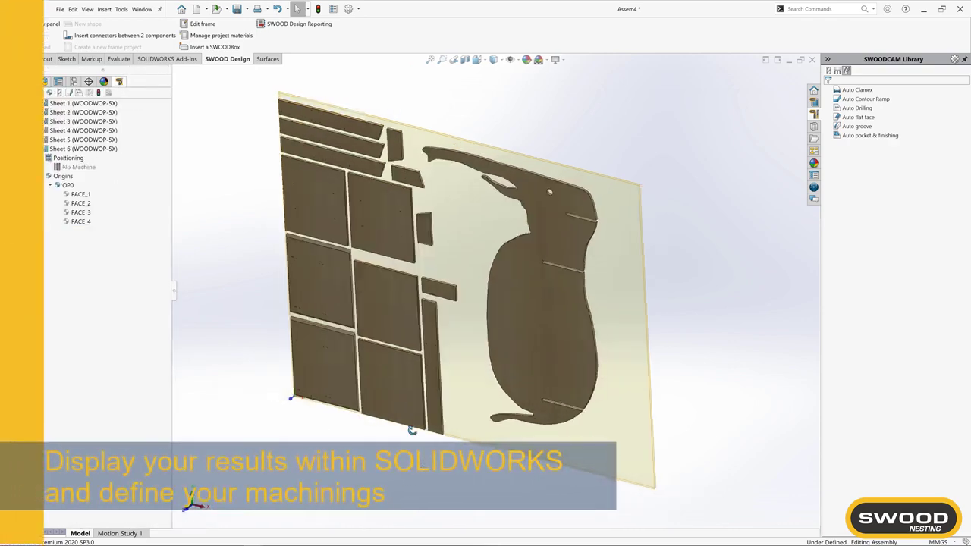
mouse_move(425, 304)
middle_down()
mouse_move(465, 294)
mouse_move(516, 258)
middle_up()
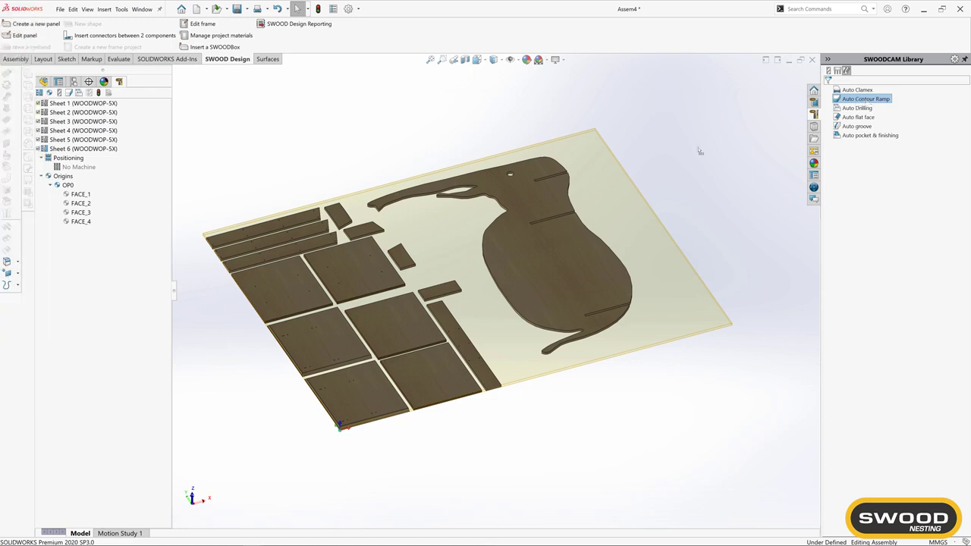
drag(699, 151, 700, 151)
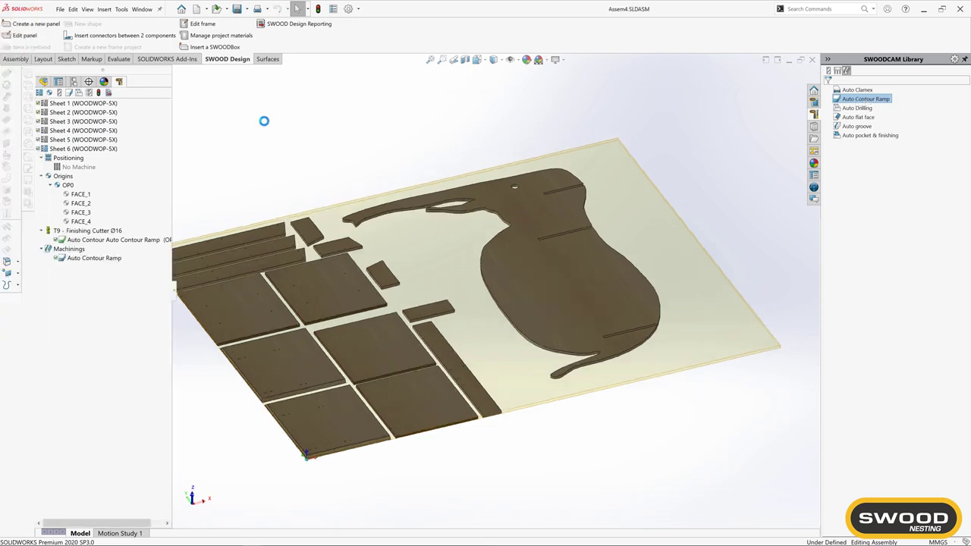
Scrub the contour toolpath simulation, then generate Sheet 6's CNC program
click(104, 239)
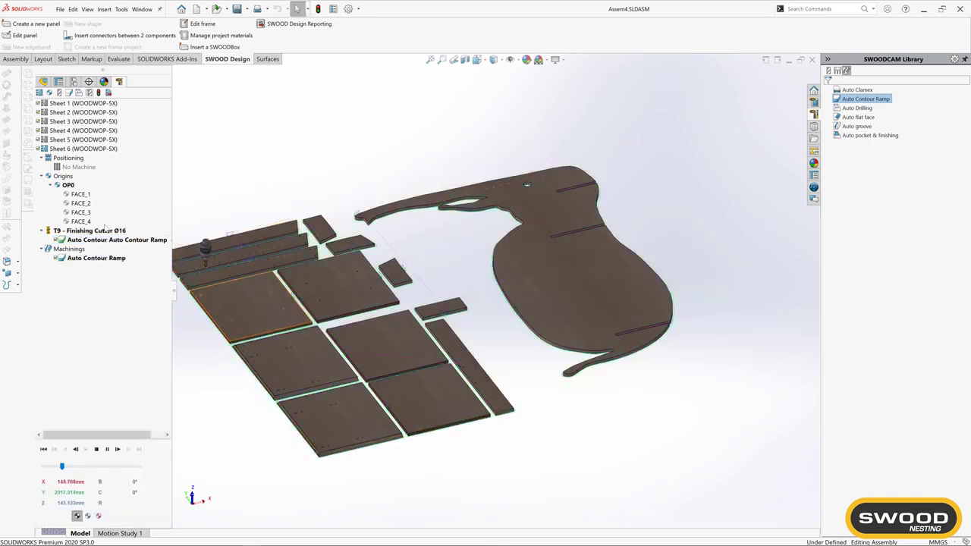
click(100, 467)
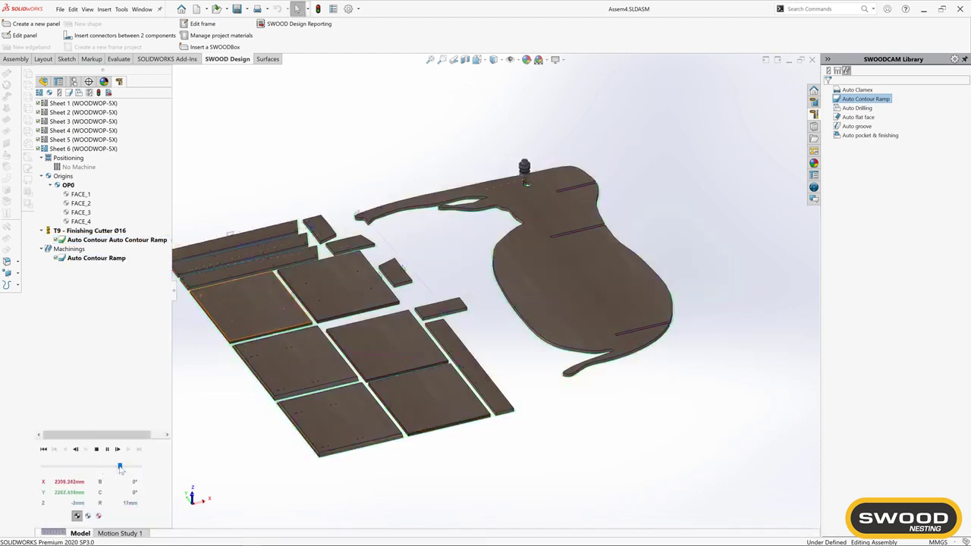
drag(119, 468, 131, 467)
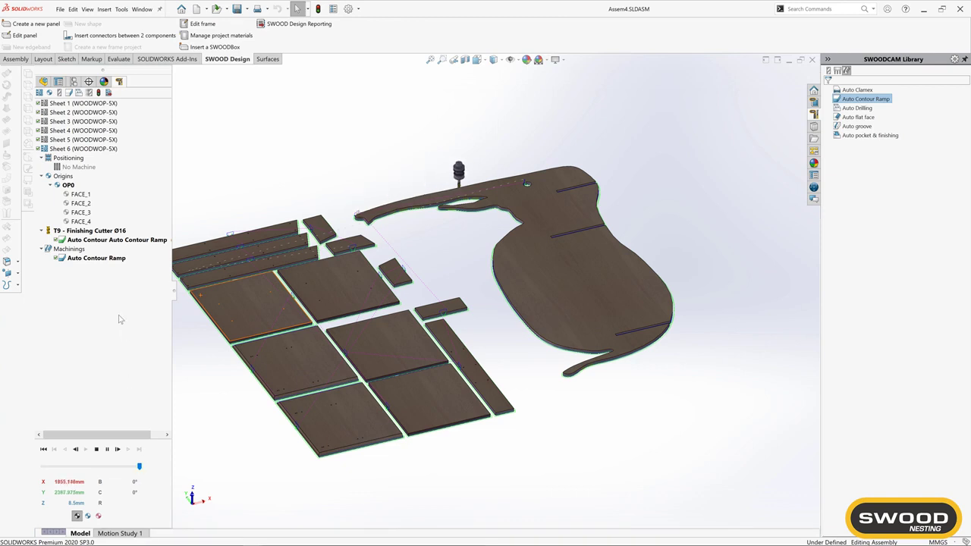
key(Escape)
click(109, 92)
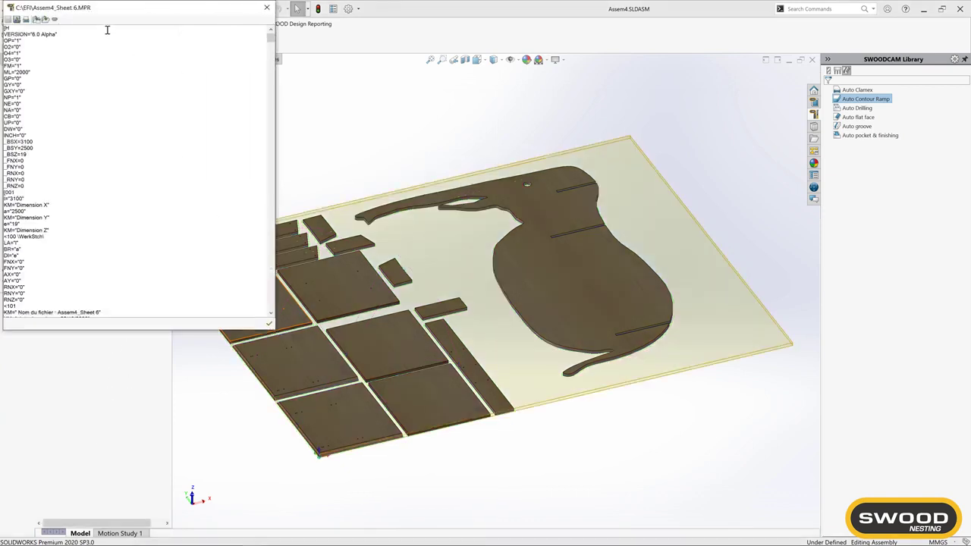
Generate the SWOOD Design report and open WEB_REPORT_PROGRAMS from its Documents list
click(308, 26)
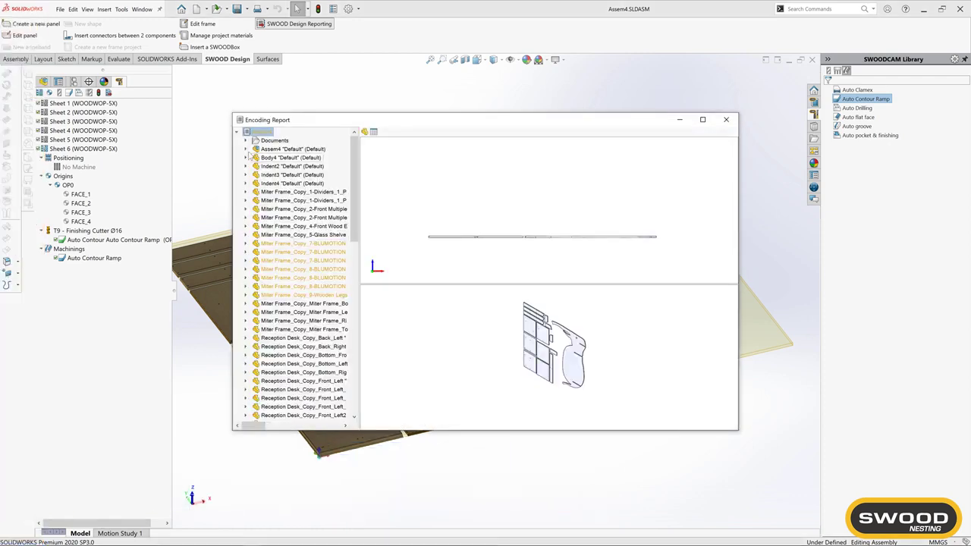
click(245, 142)
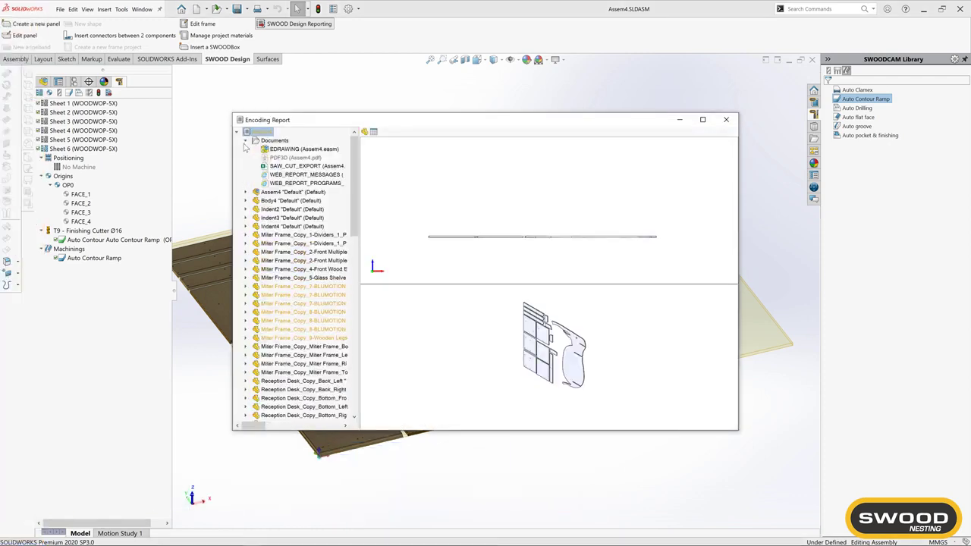
click(295, 175)
double_click(296, 183)
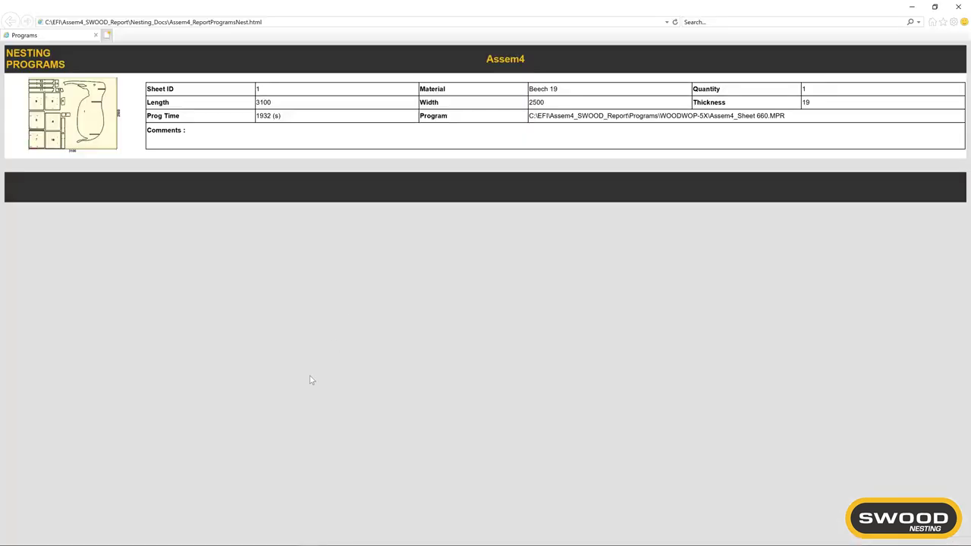
Open the Beech 19 sheet's detail page and scroll through its layout, cutter and parts list
click(77, 127)
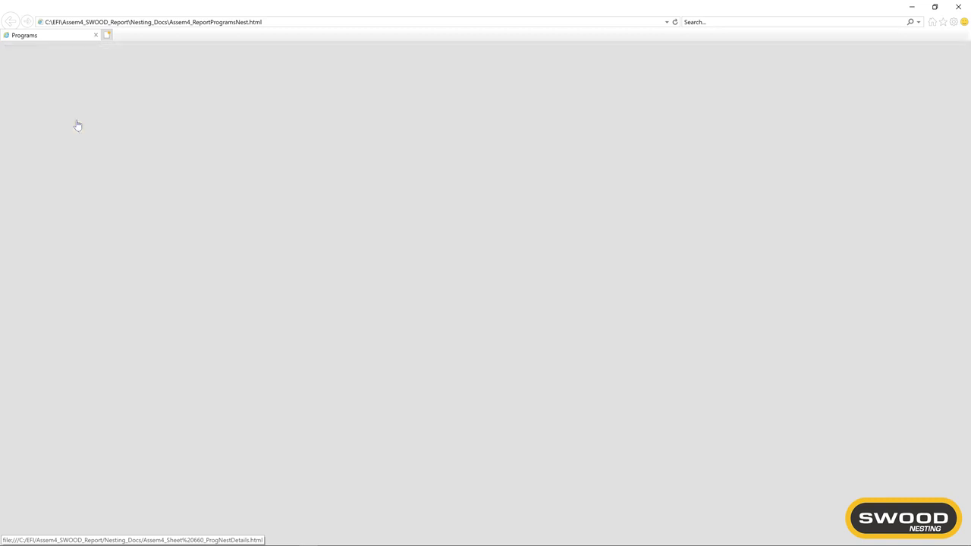
scroll(76, 125, down, 1)
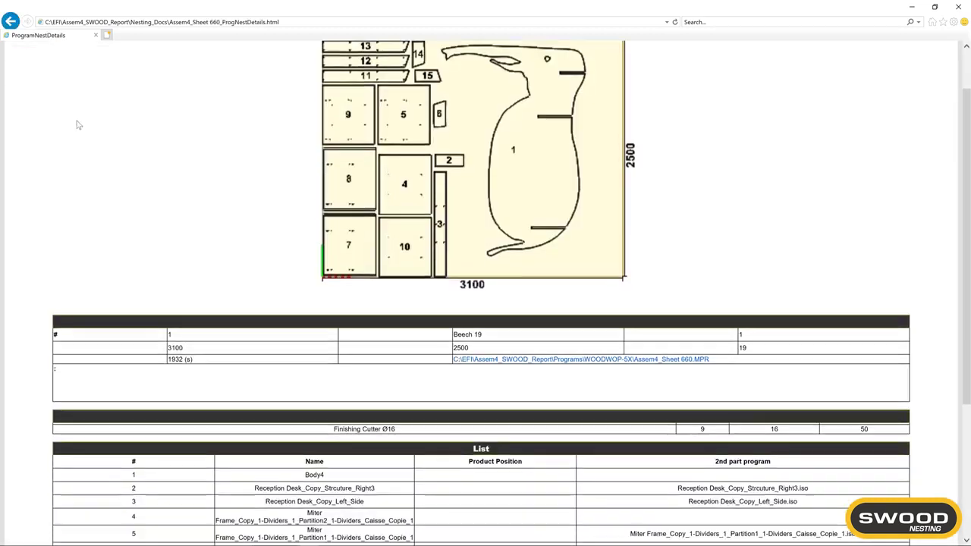
scroll(77, 125, down, 3)
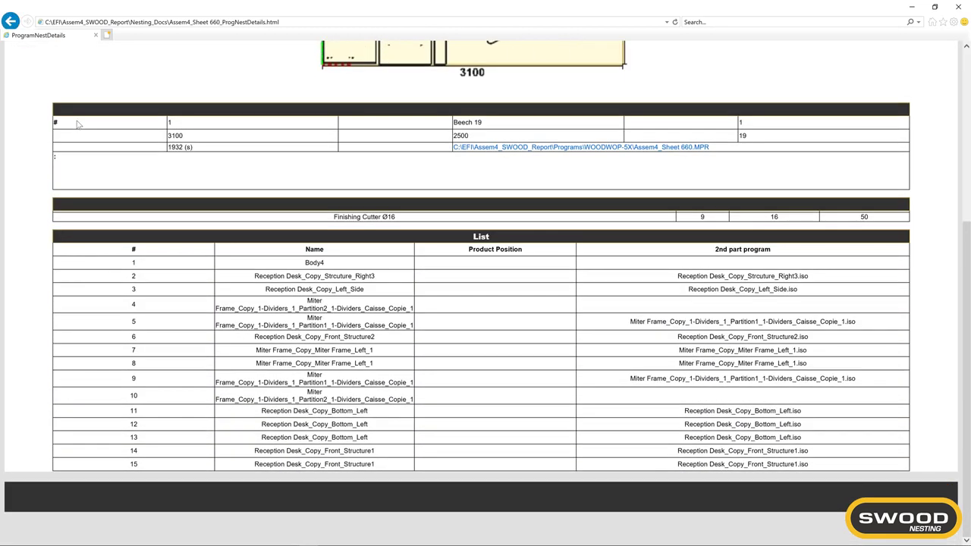
scroll(76, 123, up, 1)
scroll(77, 125, up, 3)
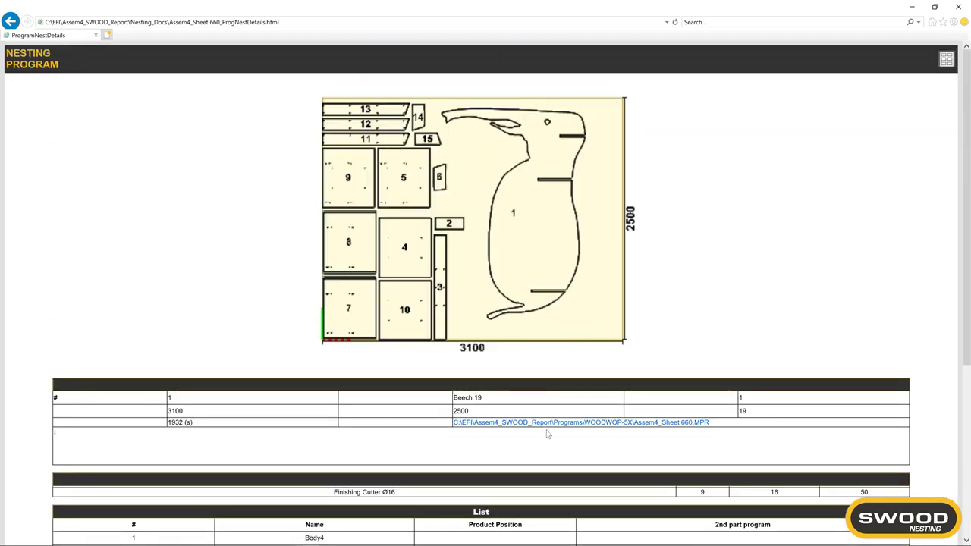